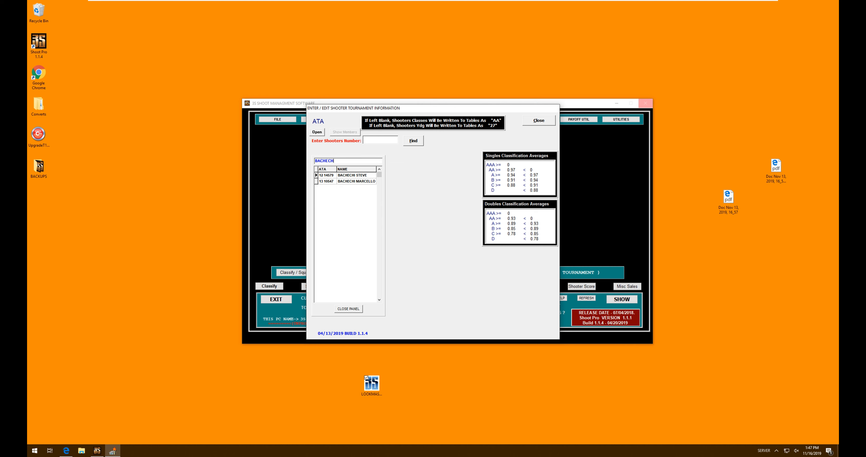
Step: Clear the BACHECH last-name search and close the member list panel
key(BackSpace)
key(BackSpace)
key(BackSpace)
key(BackSpace)
key(BackSpace)
key(BackSpace)
key(BackSpace)
click(348, 308)
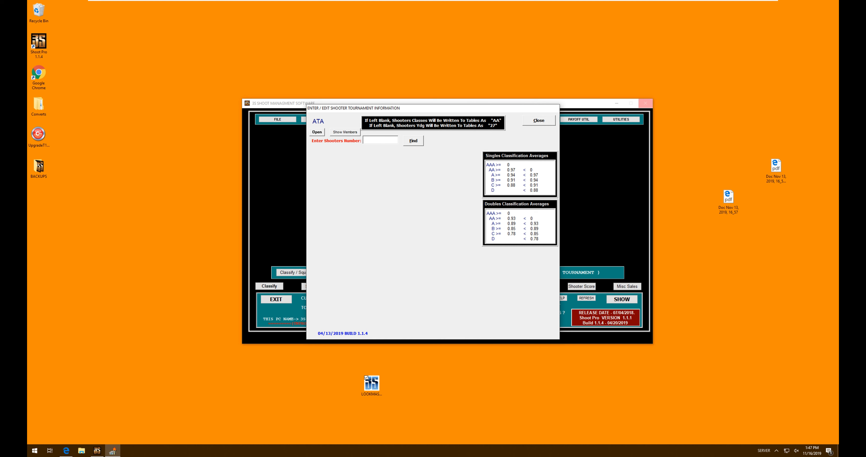
key(Return)
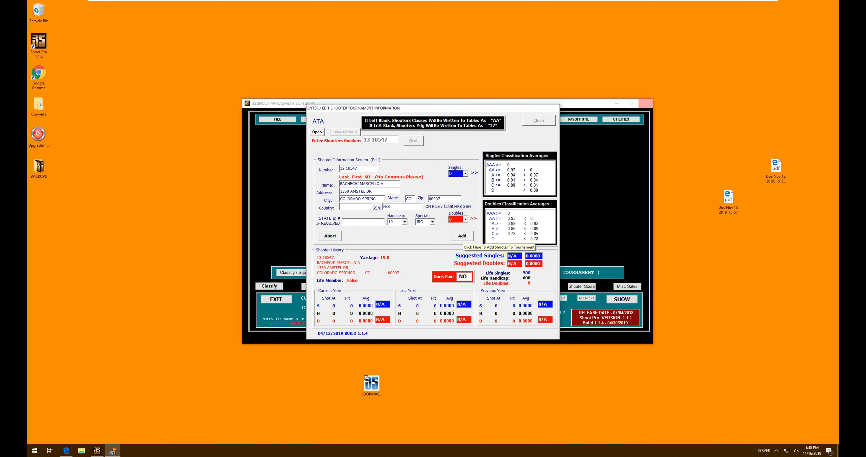
click(462, 235)
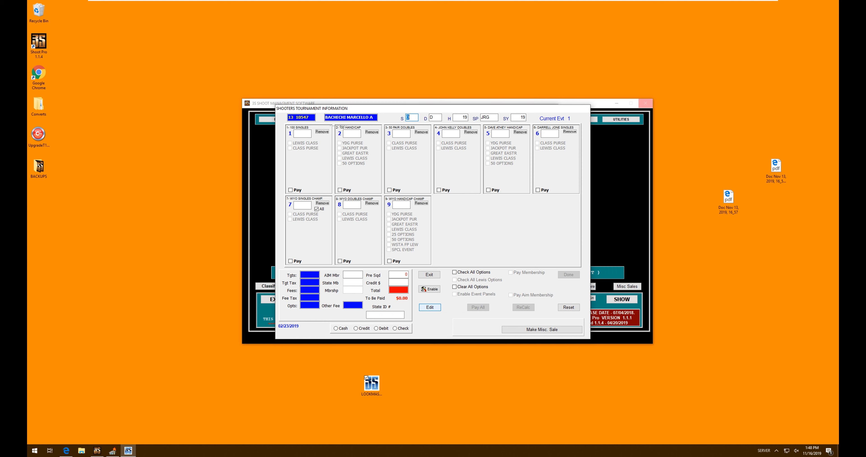
click(430, 308)
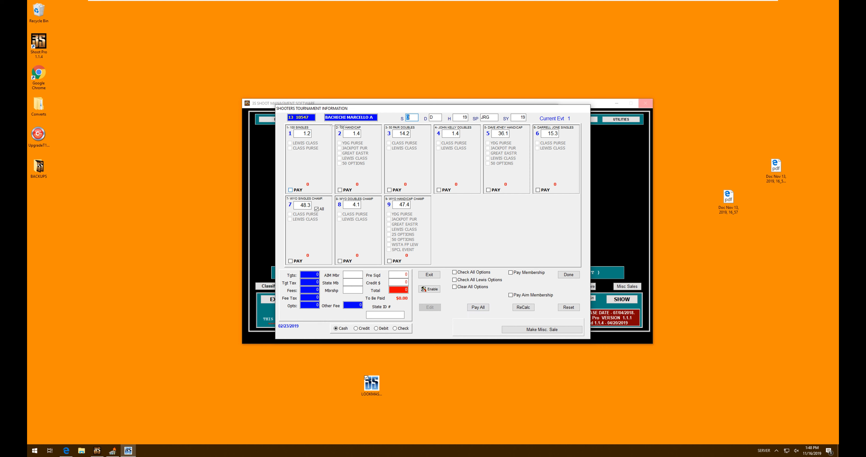
Step: Mark events 1, 2 and 3 as paid, leaving event 1's Lewis Class unticked
click(290, 190)
click(340, 190)
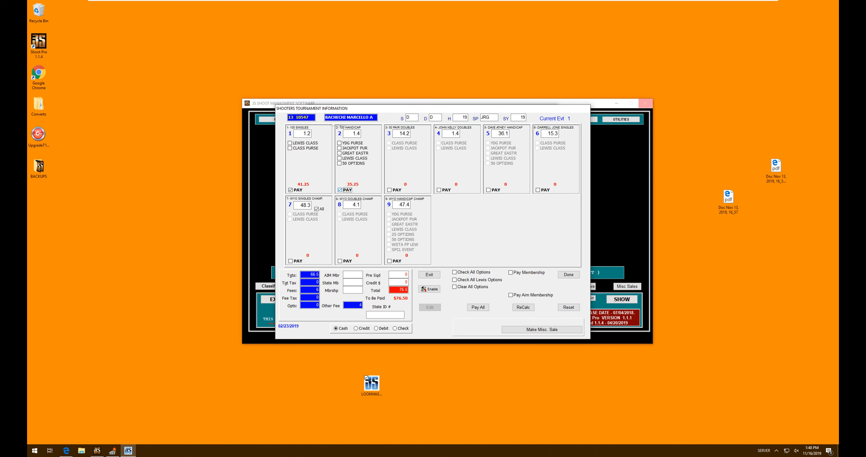
click(389, 190)
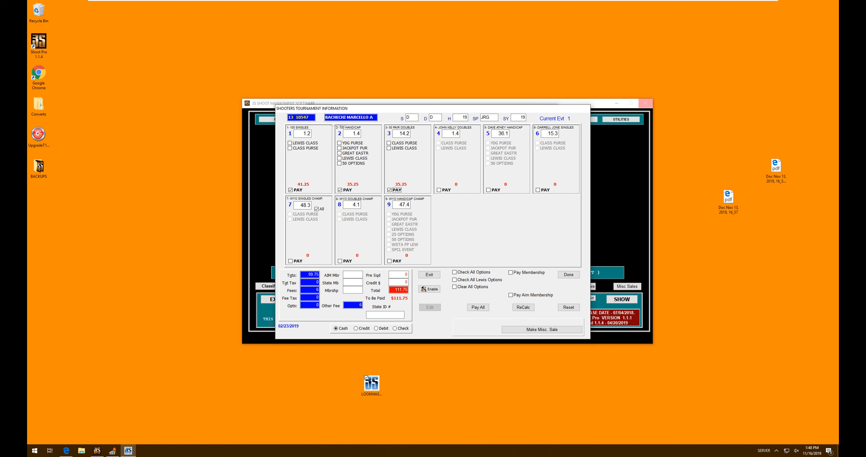
click(290, 143)
click(290, 143)
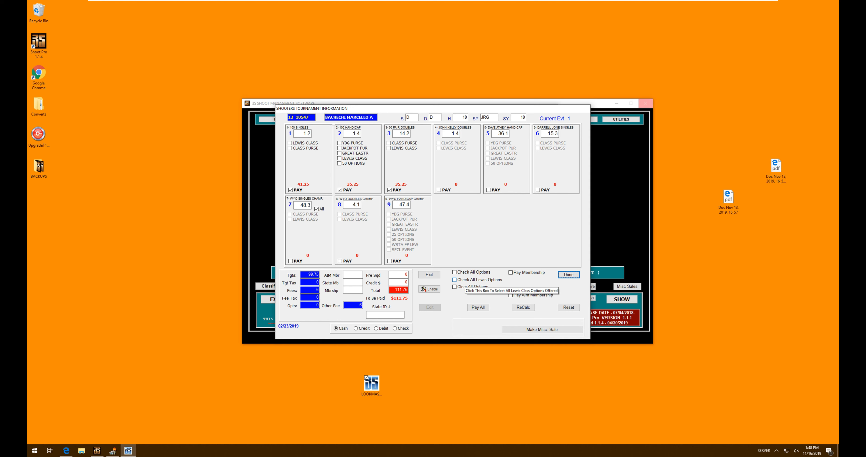
Step: Add every purse and class option to events 1–3, after trying and clearing Lewis-only options
click(454, 280)
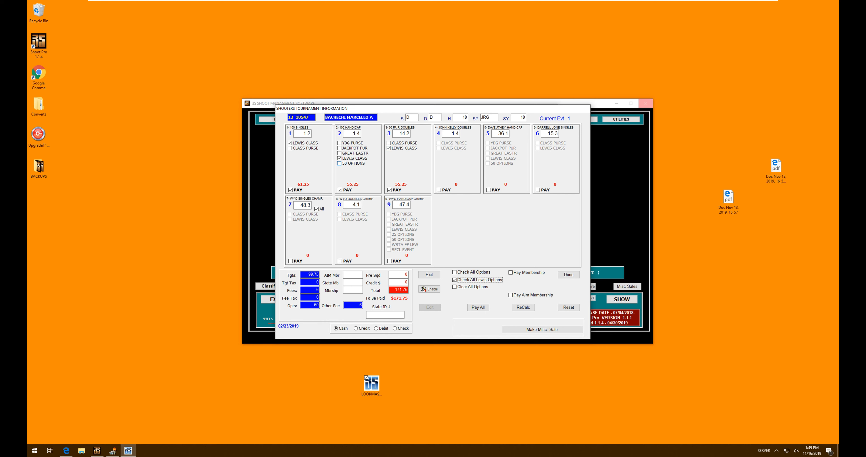
key(super)
click(470, 279)
click(471, 287)
click(467, 273)
Step: Include a $20 membership payment, bringing the total due to $296.75
click(511, 273)
click(511, 272)
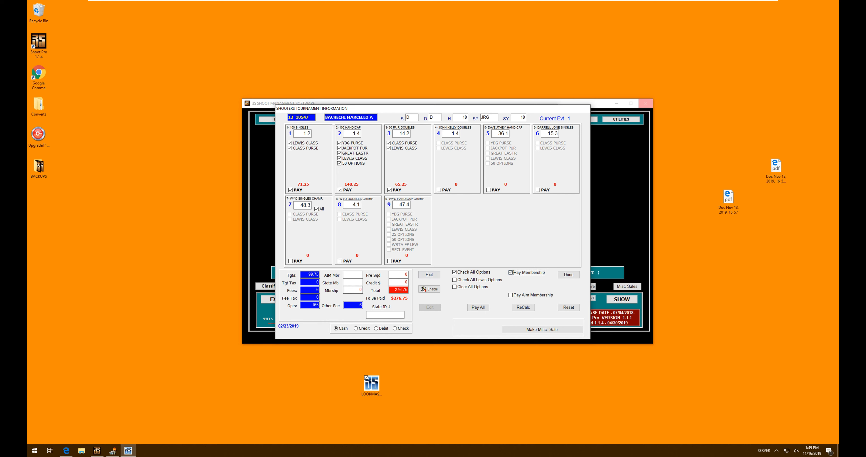
click(354, 290)
key(Tab)
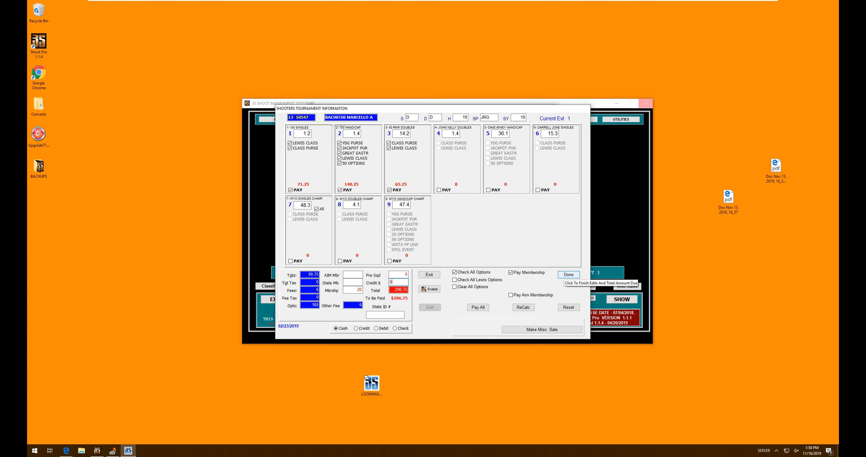
Step: Confirm the $296.75 total due and close the Enter/Edit Shooter window
click(569, 274)
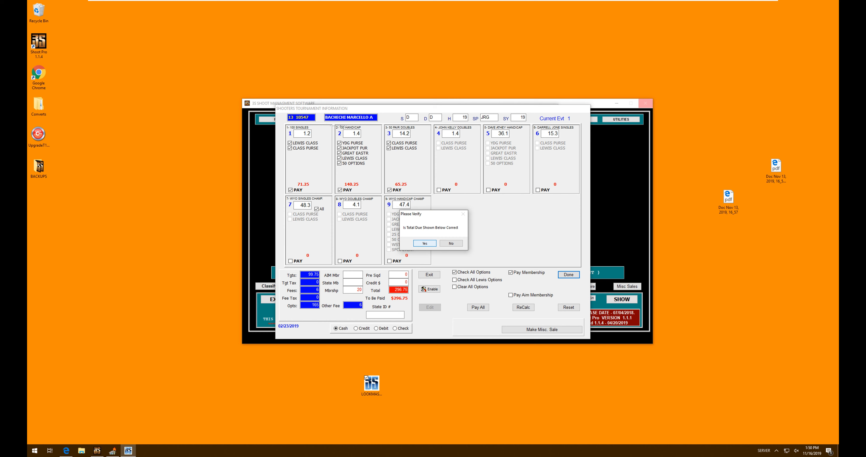
key(Return)
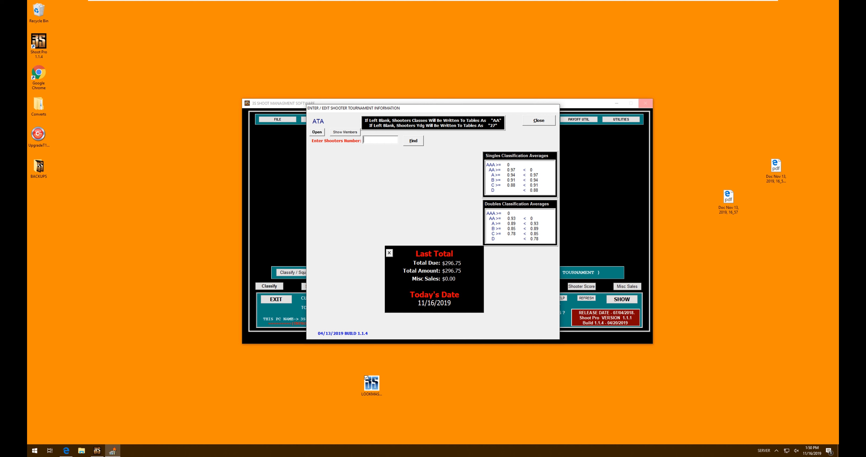
click(541, 121)
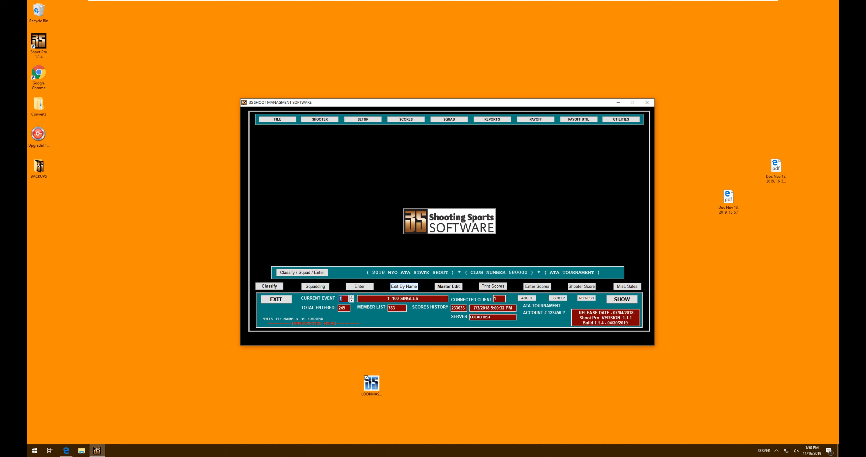
Step: Search by last name BACHECH and open the matching shooter's tournament entry form
click(404, 286)
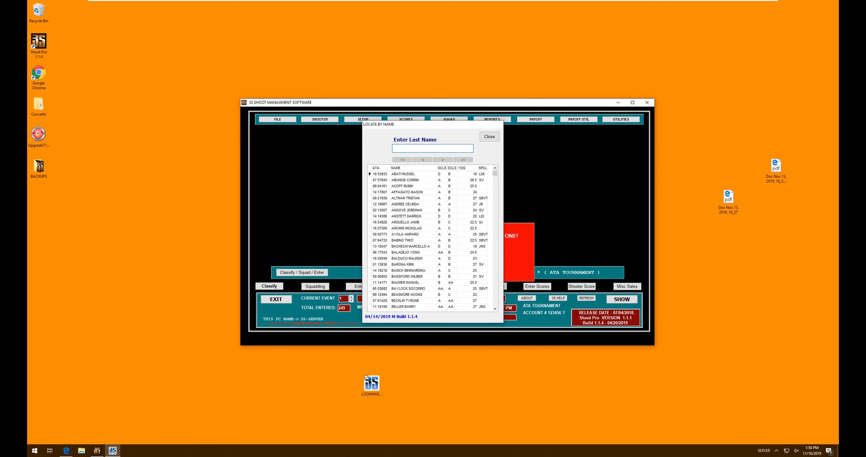
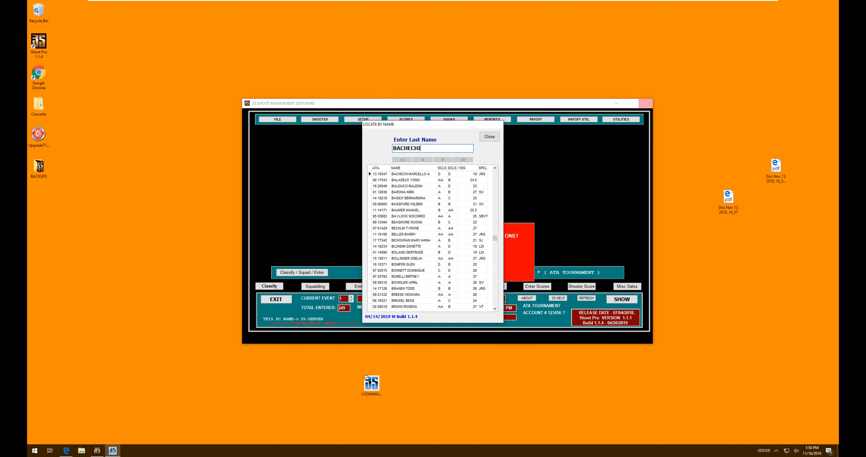
click(420, 174)
double_click(420, 174)
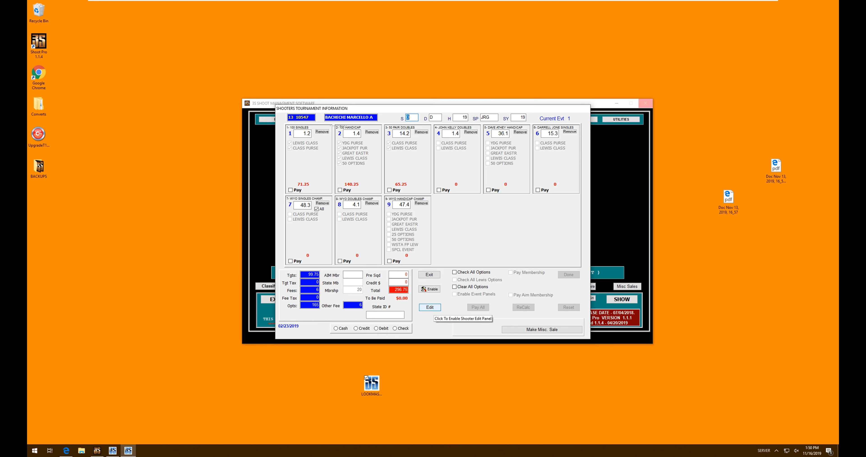
Step: Unlock the event panels and untick event 3's Class Purse and Lewis Class, totalling 266.75
click(430, 307)
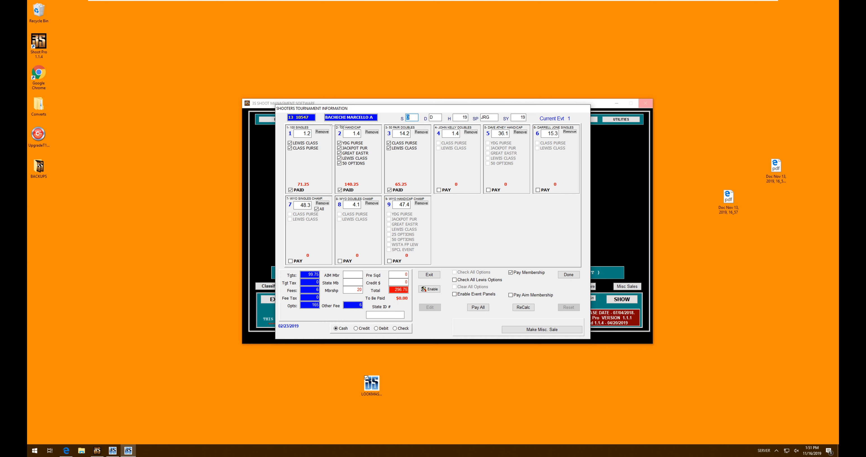
click(455, 294)
click(389, 143)
click(388, 148)
click(389, 190)
click(389, 190)
click(389, 142)
click(389, 148)
click(389, 190)
click(390, 191)
click(388, 143)
click(389, 148)
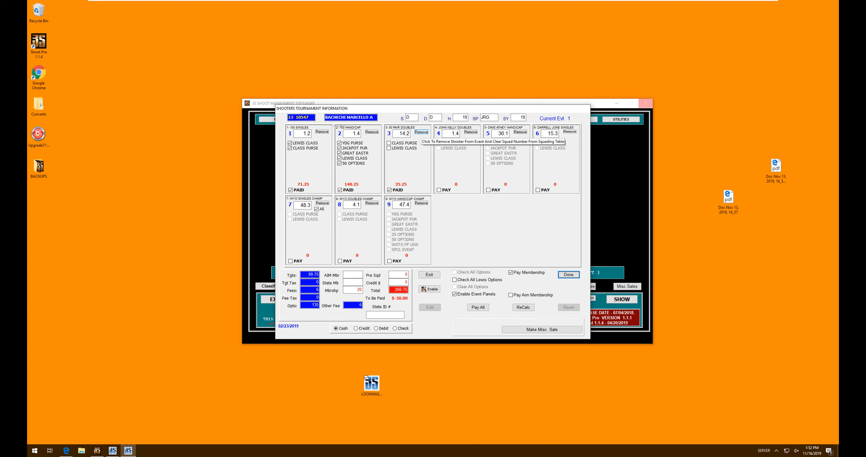
Step: Remove the shooter from event 3, dropping the total to 231.50 with -$65.25 due
click(421, 132)
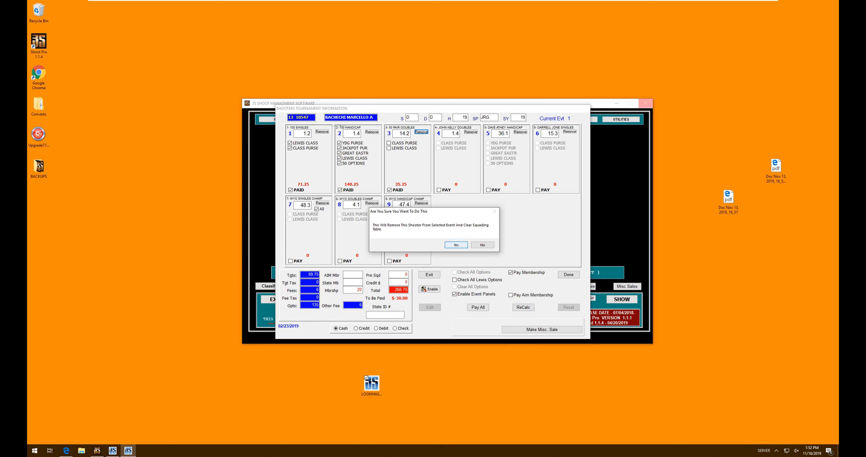
key(Return)
drag(403, 134, 391, 135)
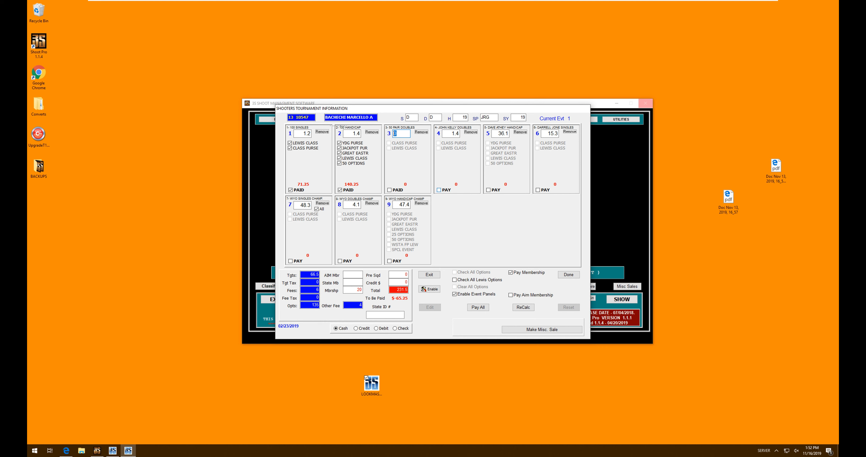
Step: Enter event 4 with Lewis Class and Class Purse options for a 71.25 fee
click(439, 190)
click(438, 148)
click(438, 143)
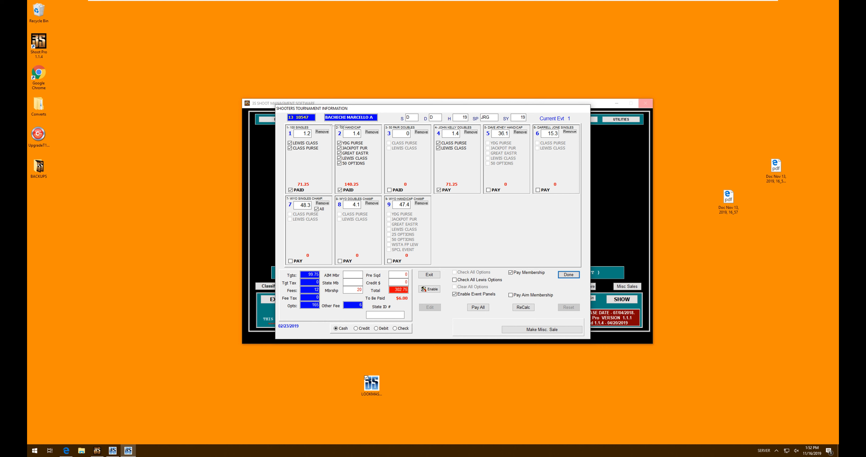
Step: Confirm the revised total due is correct and save the shooter's entries
click(568, 275)
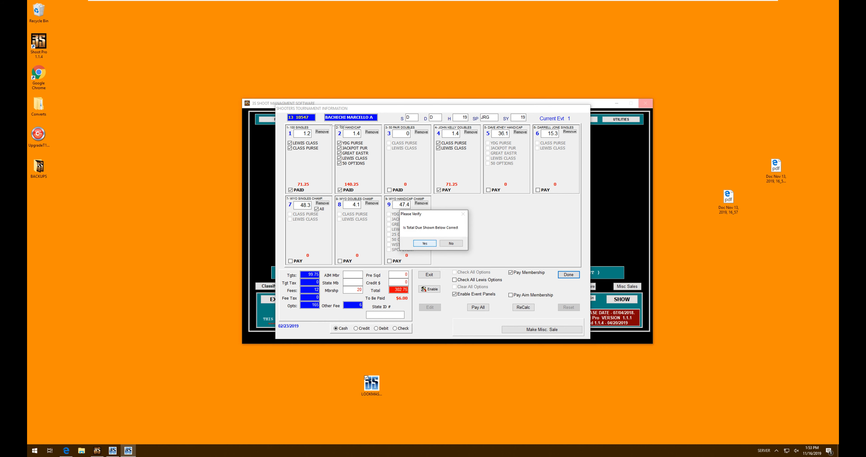
click(425, 243)
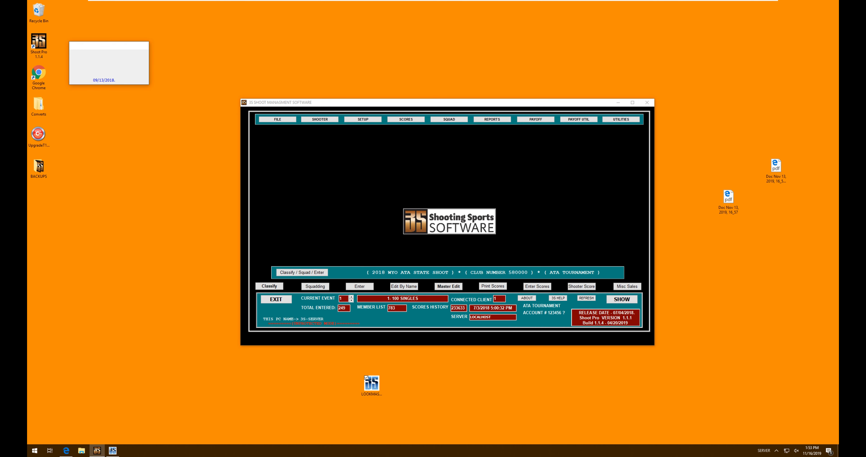
click(404, 286)
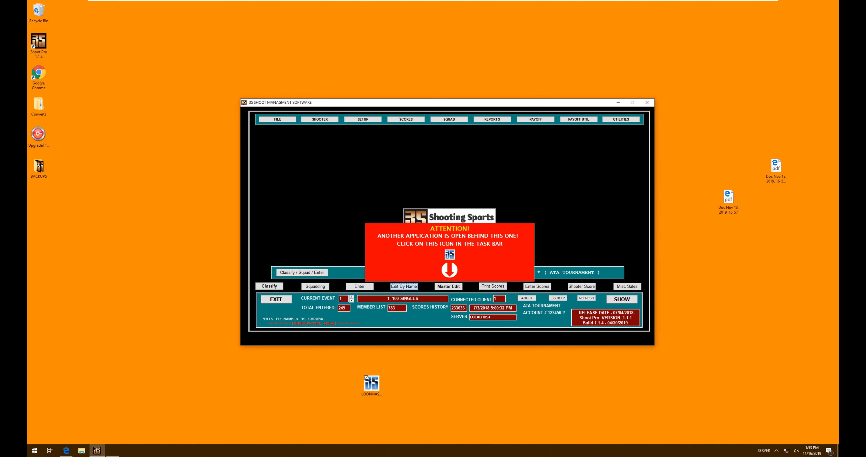
Step: Reopen the shooter's entries by member number and uncheck event 5, leaving total 302.75 with $0.00 due
click(489, 136)
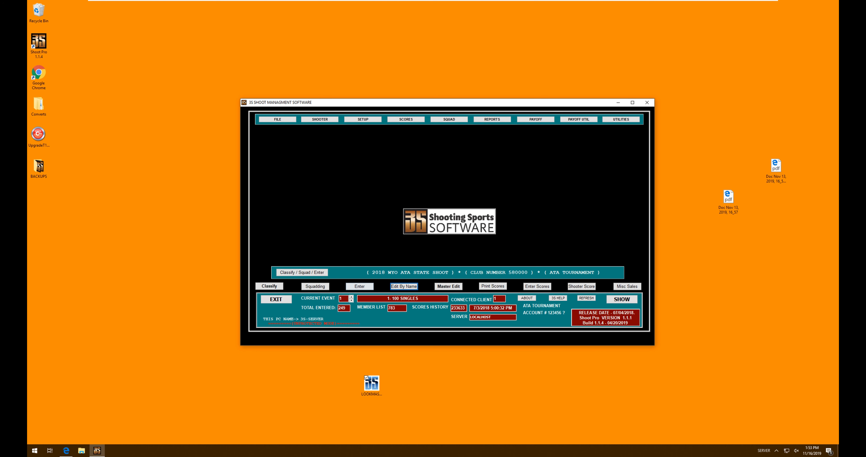
click(359, 287)
text(1310547)
key(Return)
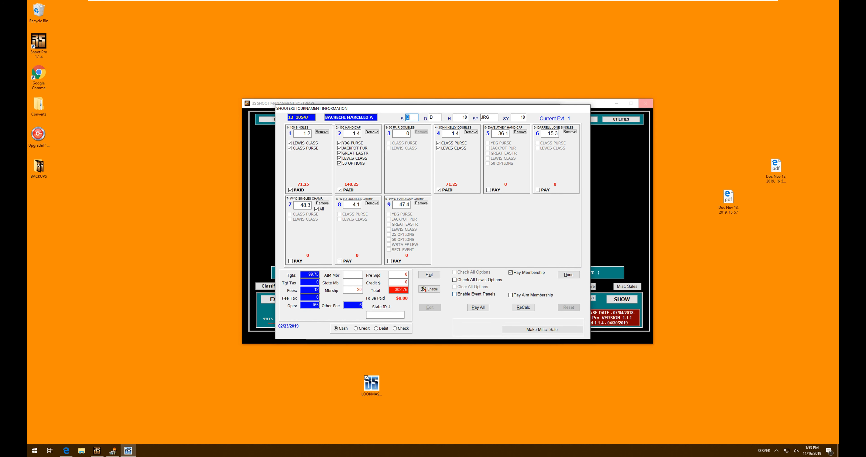
click(489, 190)
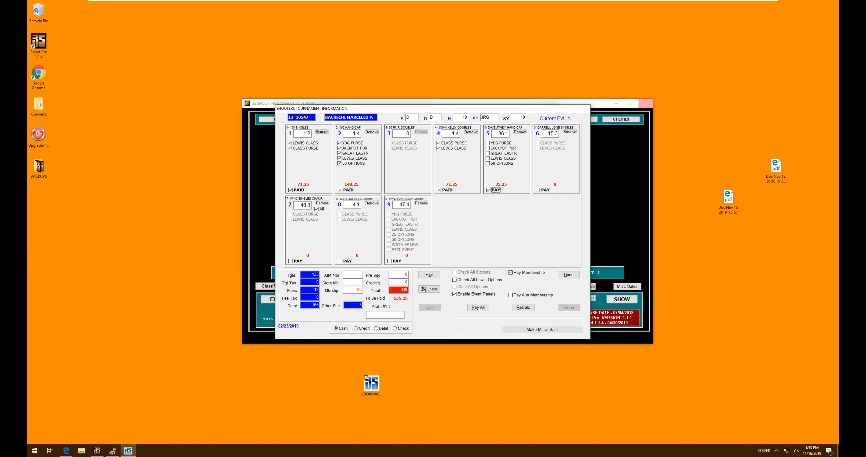
key(space)
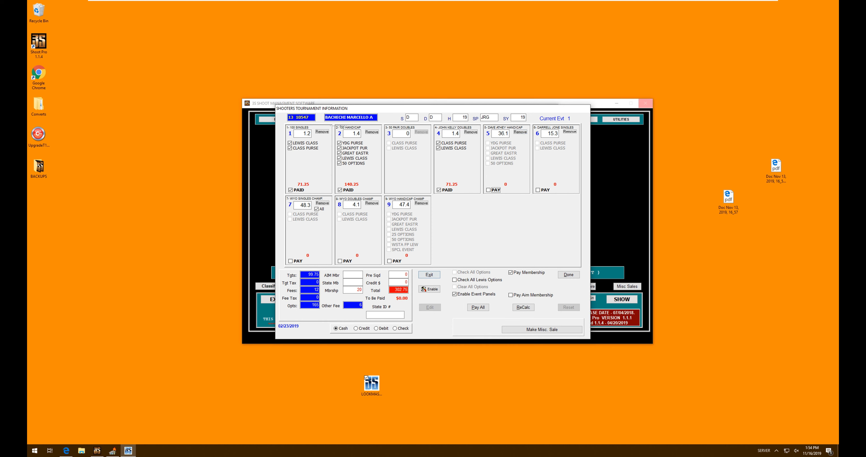
Step: Close the entry form and total summary, then look through the Utilities and payoff menus
click(429, 275)
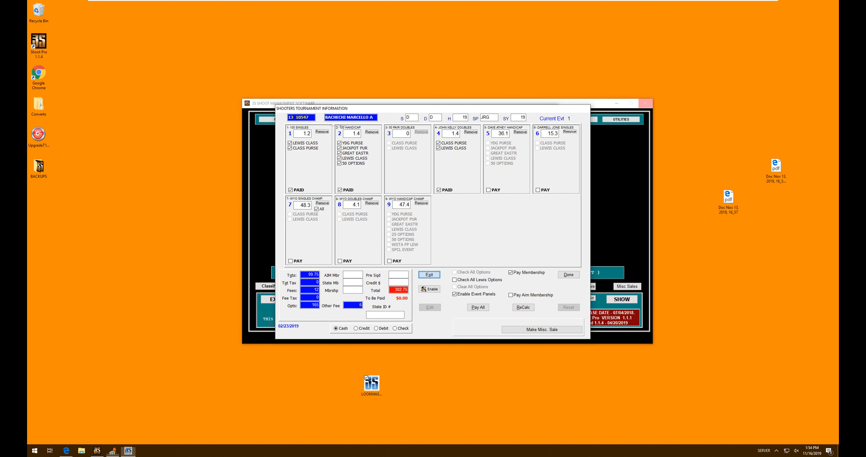
click(539, 120)
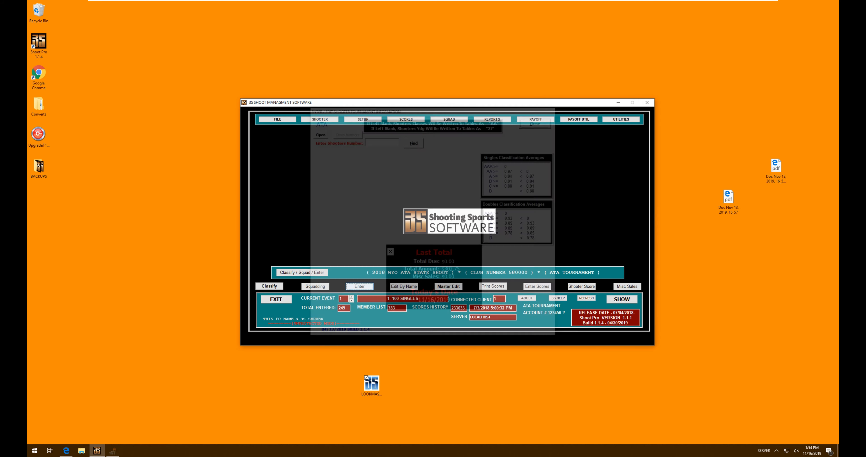
click(621, 119)
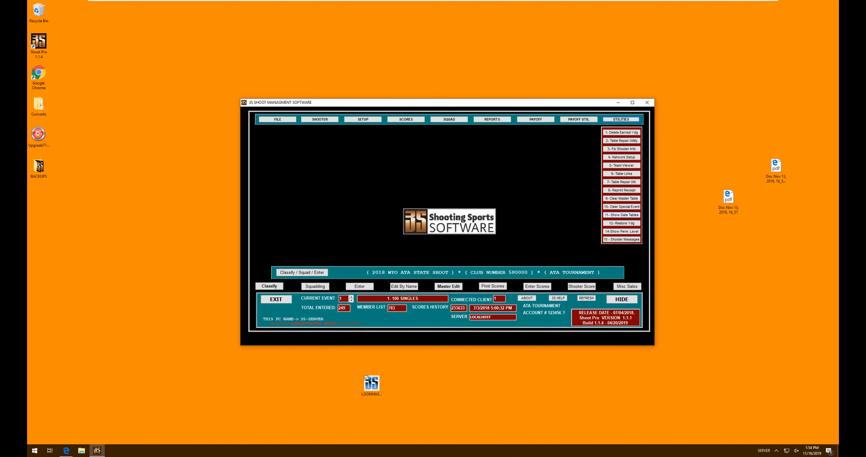
click(536, 120)
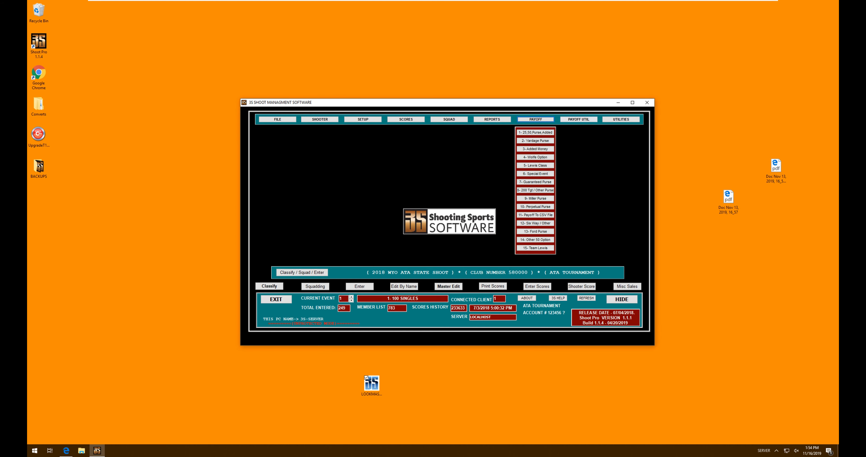
click(579, 119)
Step: Run the Workstation Finance report filtered by date only for today, 11/16/2019
click(492, 119)
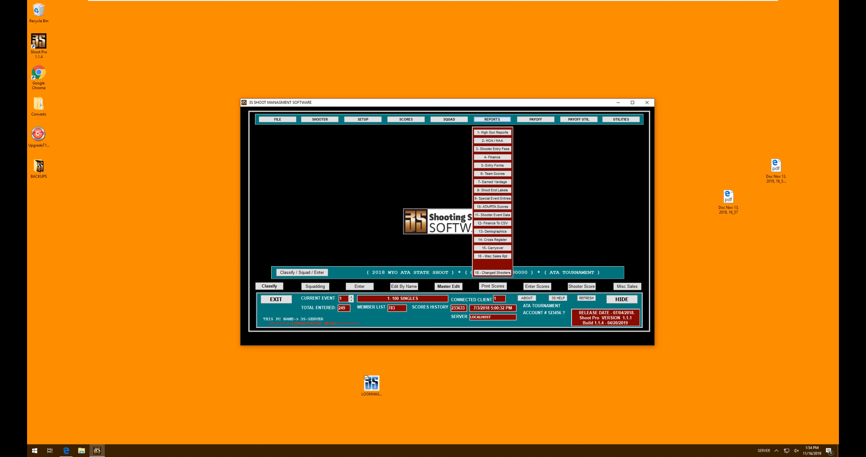
click(492, 157)
click(534, 140)
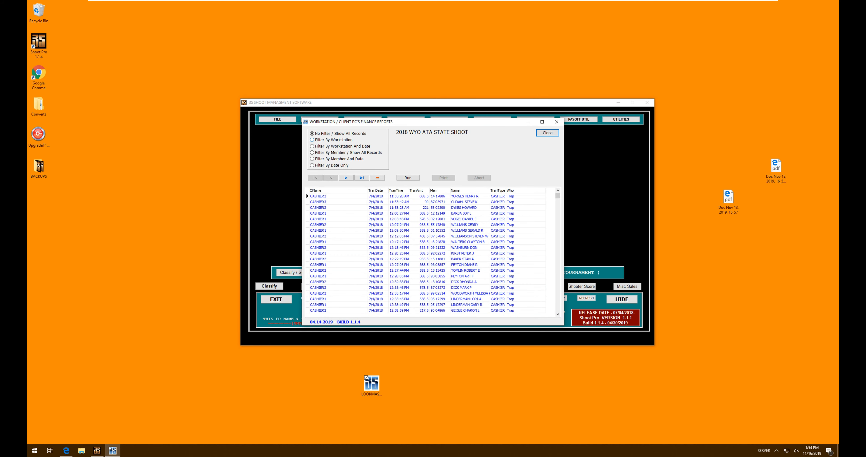
click(312, 165)
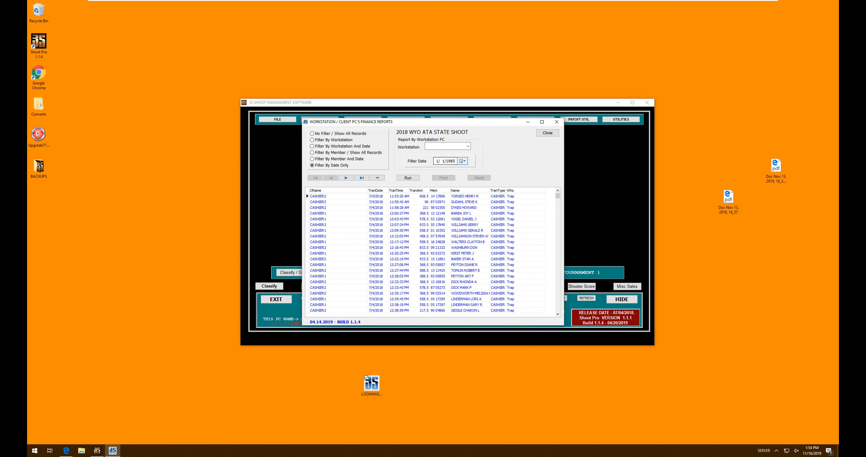
click(463, 161)
click(477, 211)
click(408, 178)
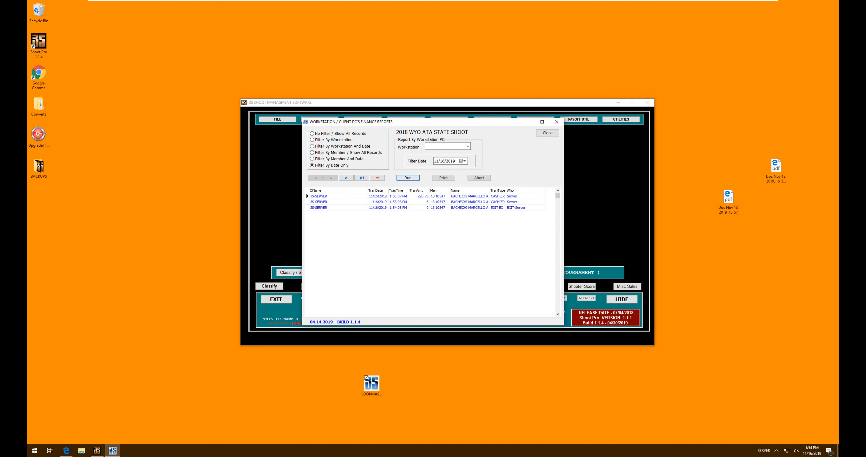
Step: Review the three transactions (296.75, 6 and 0), then close the finance report
click(439, 202)
click(523, 208)
click(498, 207)
click(419, 207)
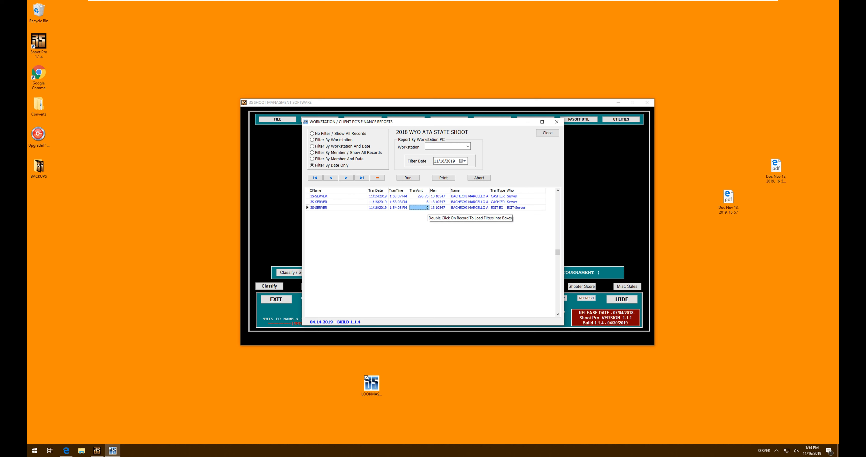
click(547, 132)
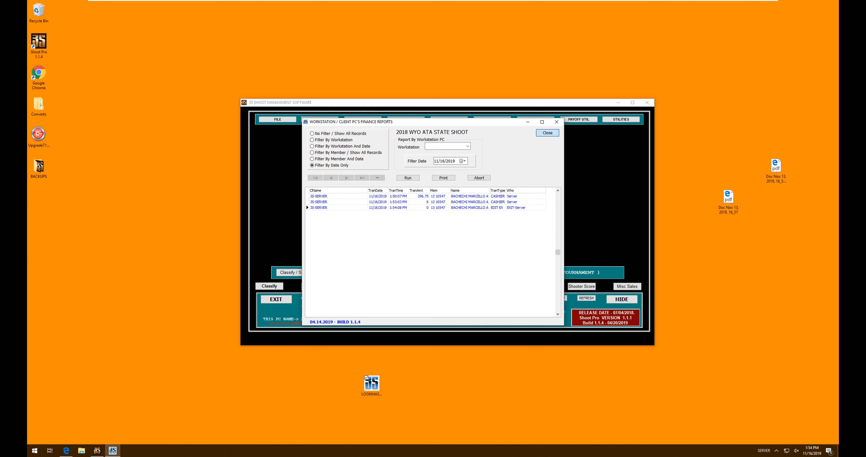